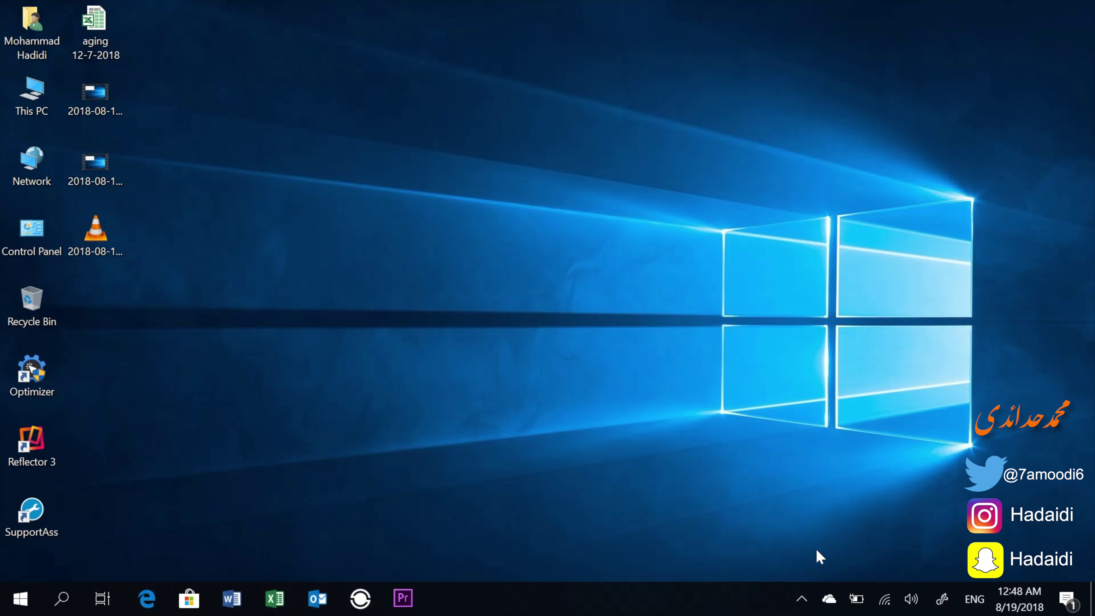
pyautogui.click(804, 600)
pyautogui.click(317, 390)
# Step: Run msconfig and open Task Manager's startup list from System Configuration
pyautogui.press('super+r')
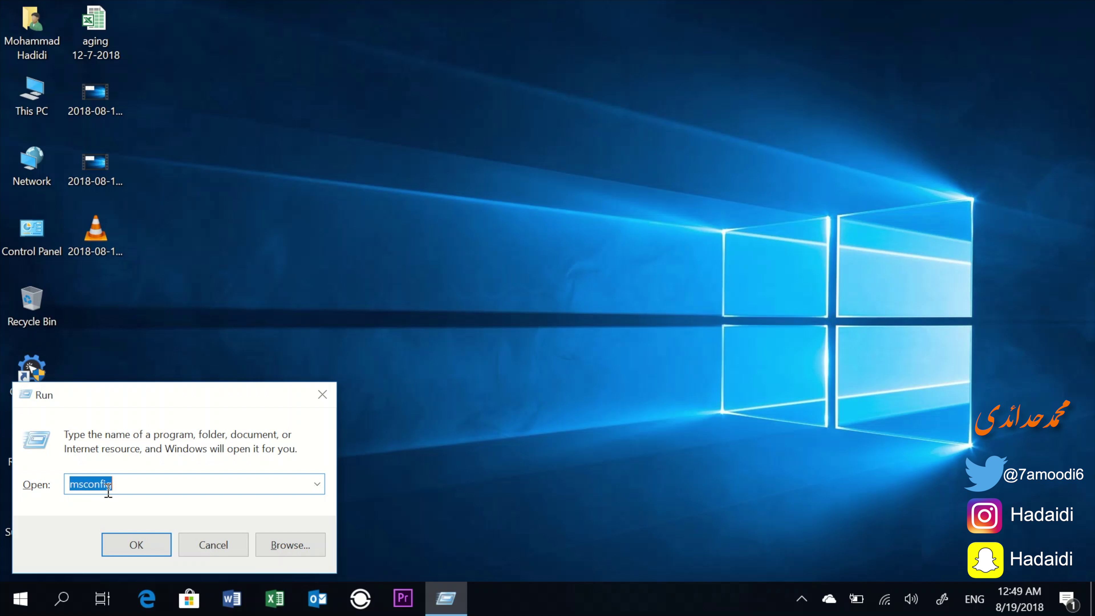
pyautogui.click(137, 544)
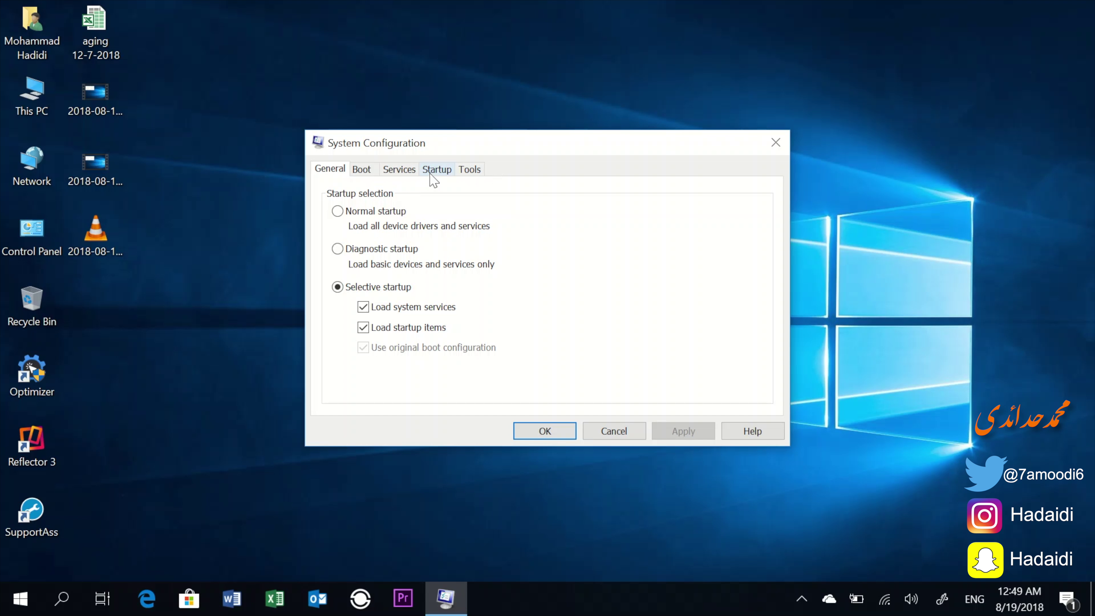
pyautogui.click(438, 171)
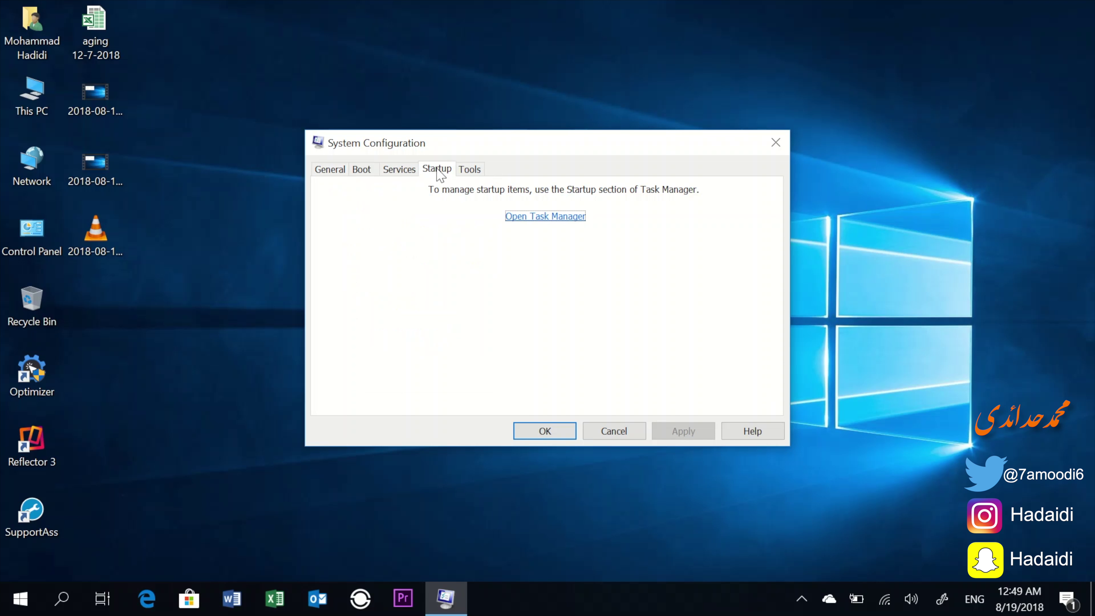
pyautogui.click(558, 217)
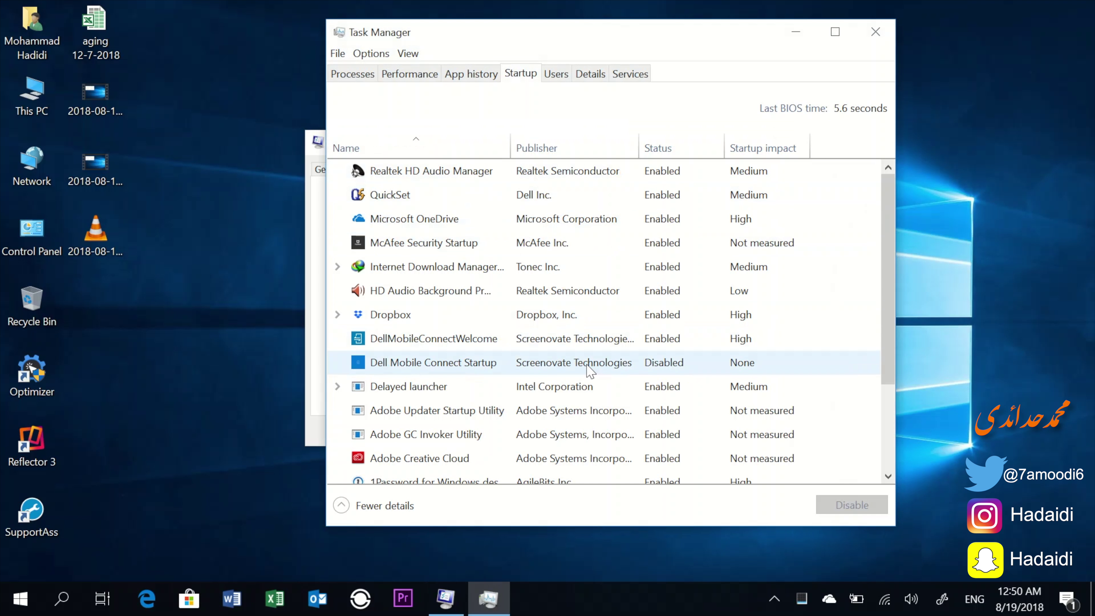
# Step: Look through the startup programs and disable Internet Download Manager and Dropbox at startup
pyautogui.scroll(-2, 438, 292)
pyautogui.scroll(-1, 438, 292)
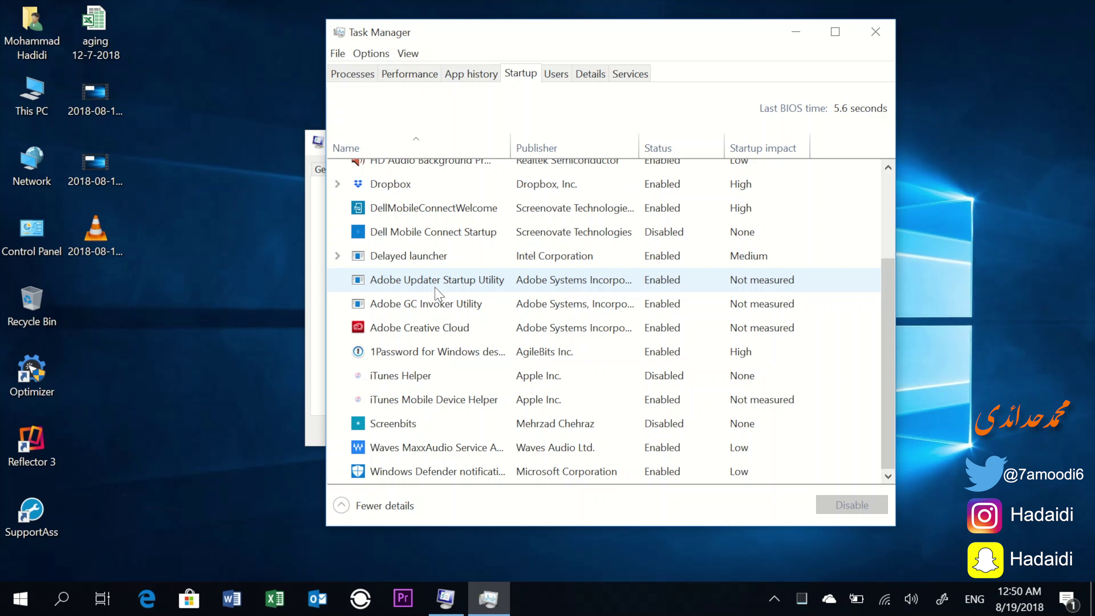
pyautogui.scroll(2, 436, 294)
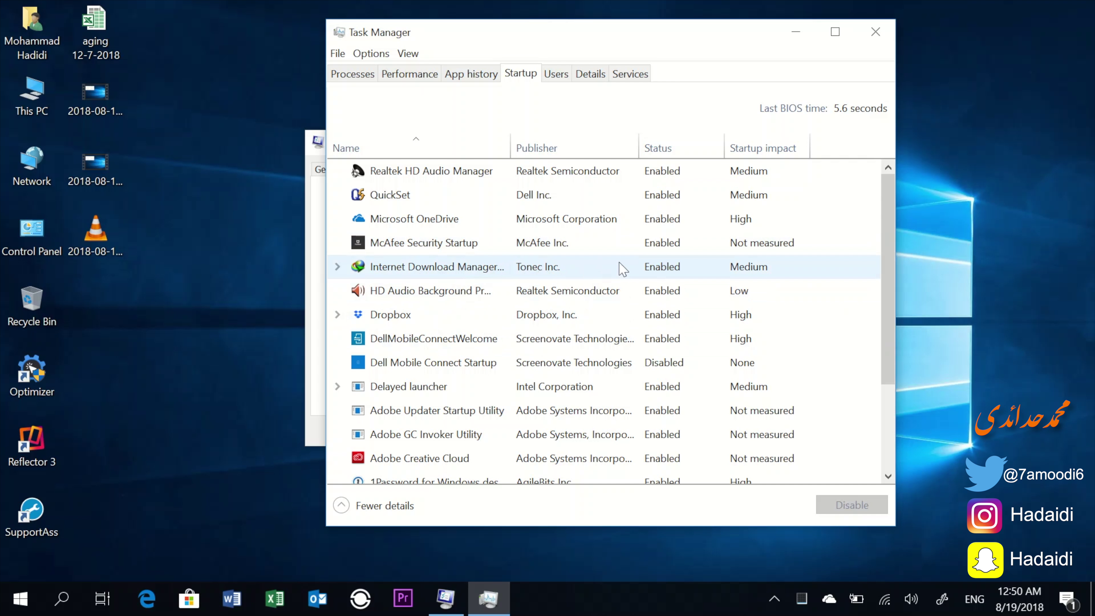
pyautogui.rightClick(661, 262)
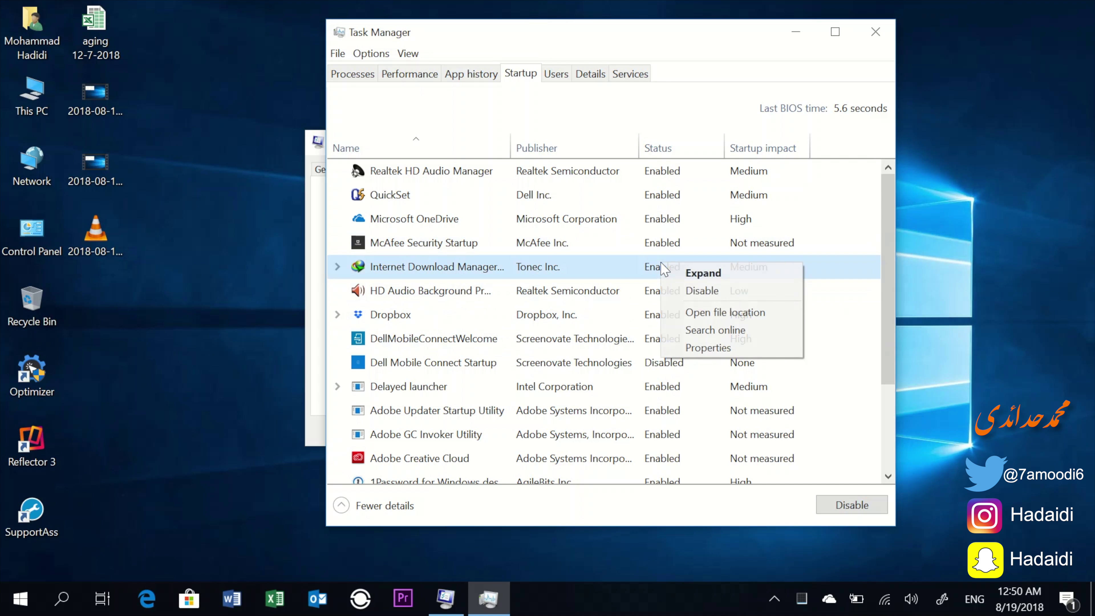
pyautogui.click(723, 293)
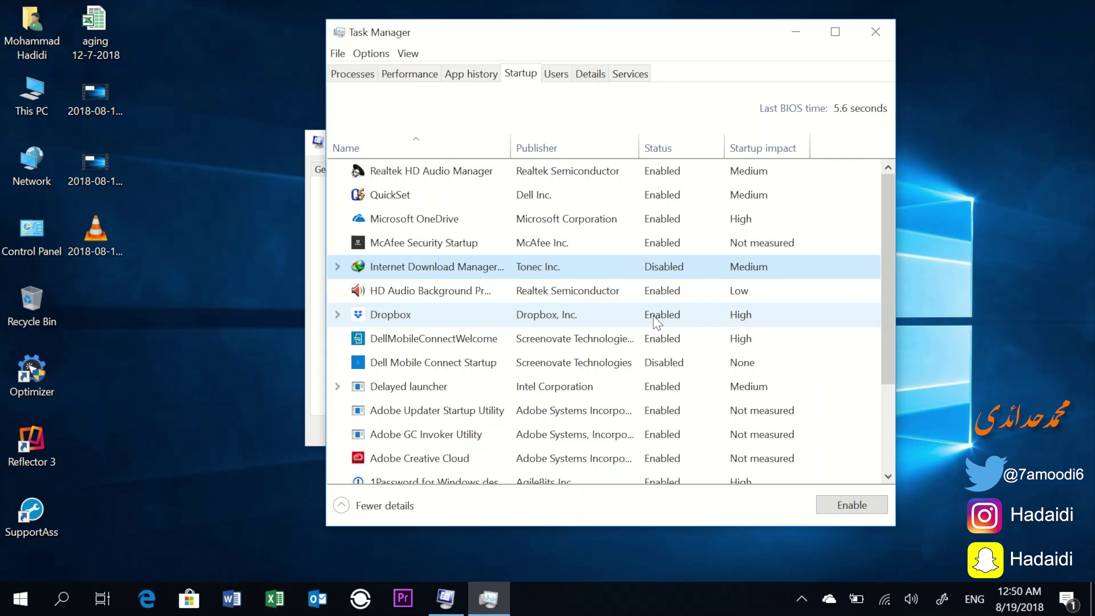
pyautogui.rightClick(656, 321)
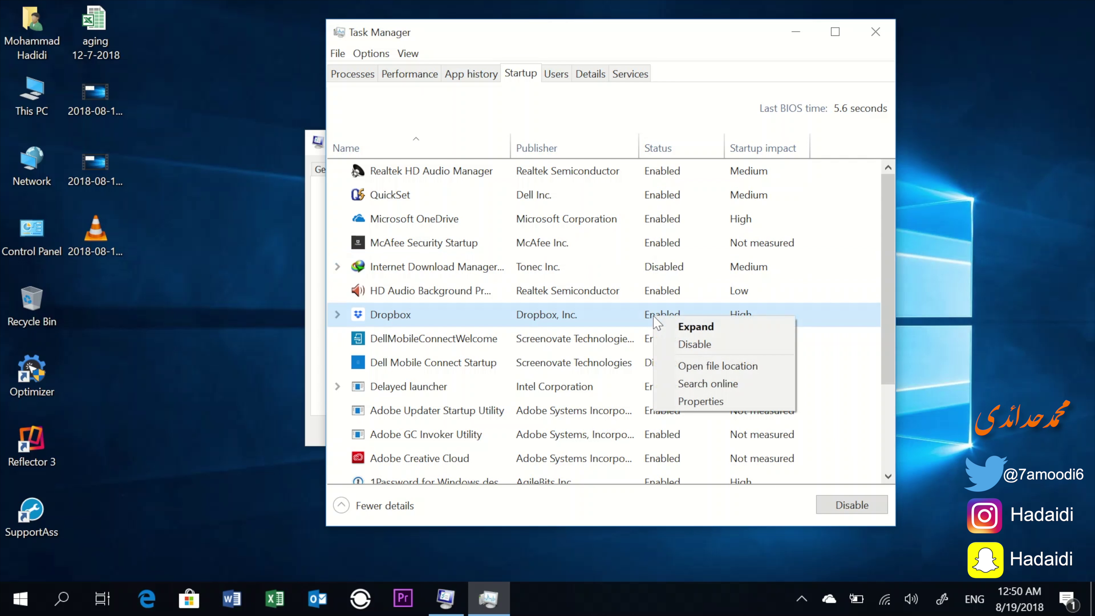
pyautogui.click(709, 345)
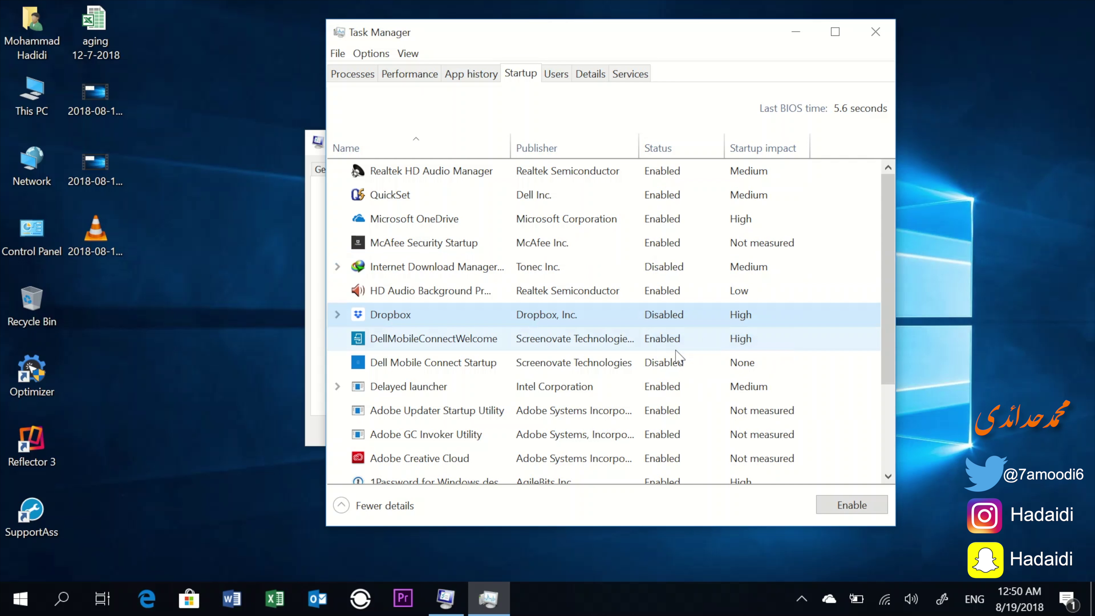
# Step: Disable Adobe Updater Startup Utility in the list of startup programs
pyautogui.scroll(-3, 675, 358)
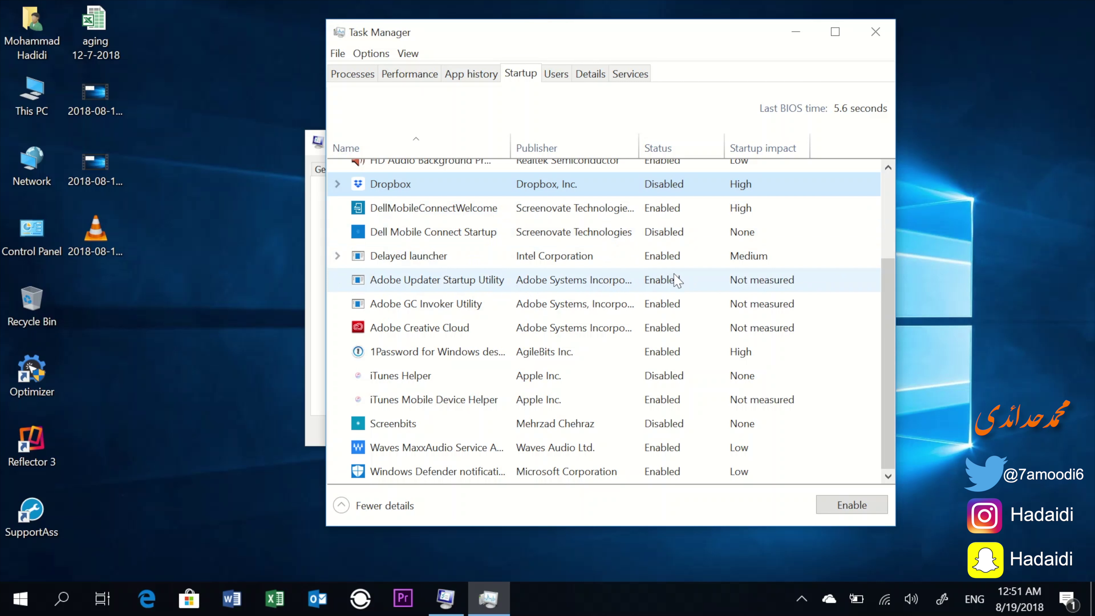
pyautogui.rightClick(680, 280)
pyautogui.click(733, 288)
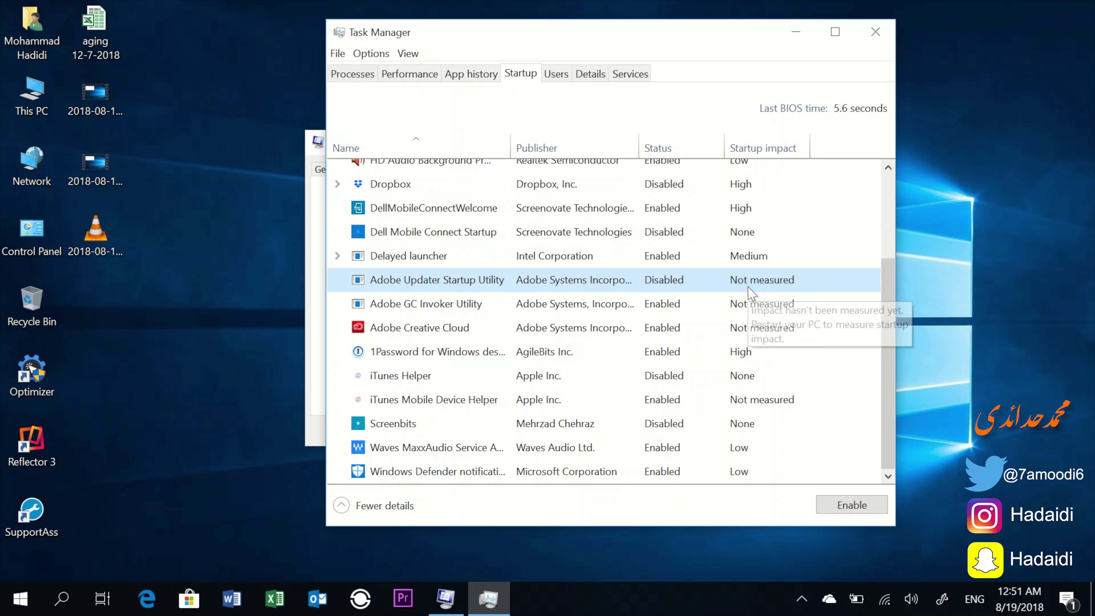
# Step: Disable the 1Password for Windows desktop and iTunes Mobile Device Helper startup entries
pyautogui.click(668, 357)
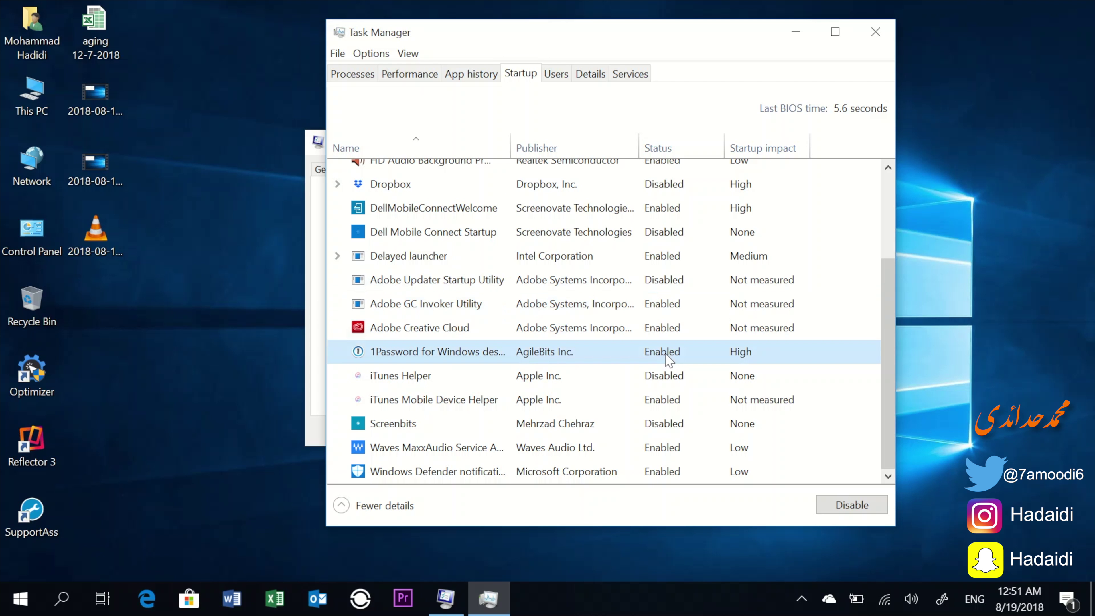
pyautogui.rightClick(668, 358)
pyautogui.click(715, 364)
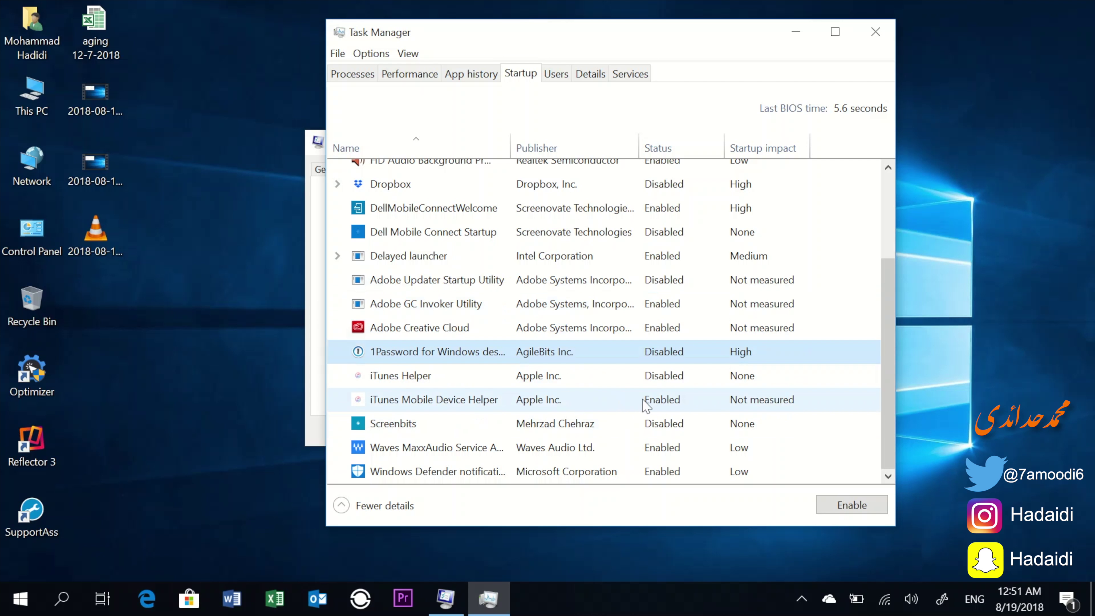
pyautogui.rightClick(668, 403)
pyautogui.click(691, 409)
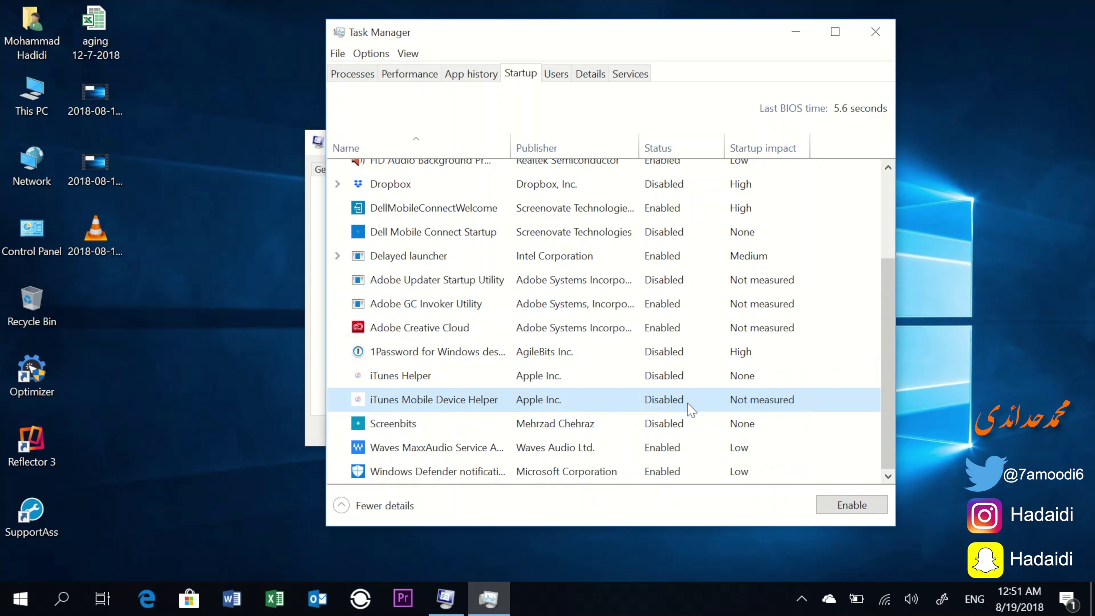
pyautogui.scroll(1, 651, 371)
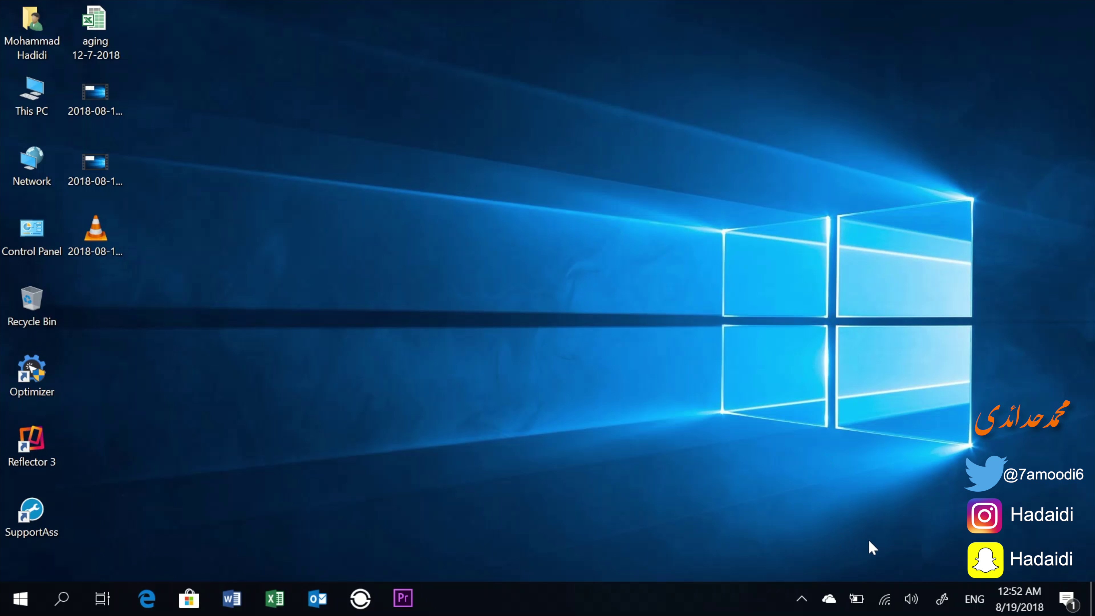
# Step: Open McAfee AntiVirus from the hidden background programs in the notification area
pyautogui.click(812, 599)
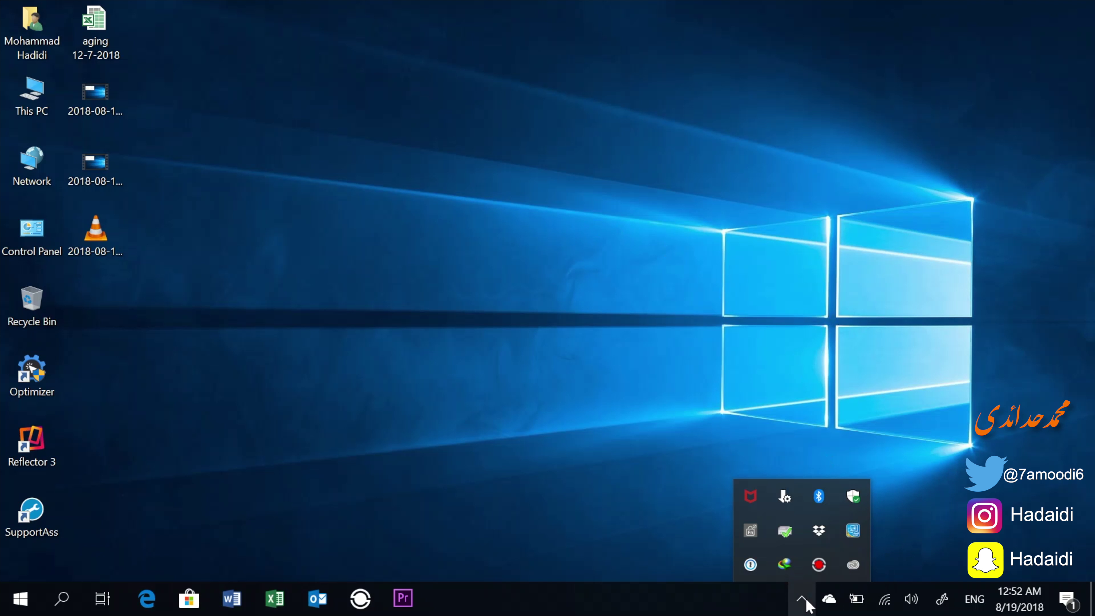
pyautogui.rightClick(750, 497)
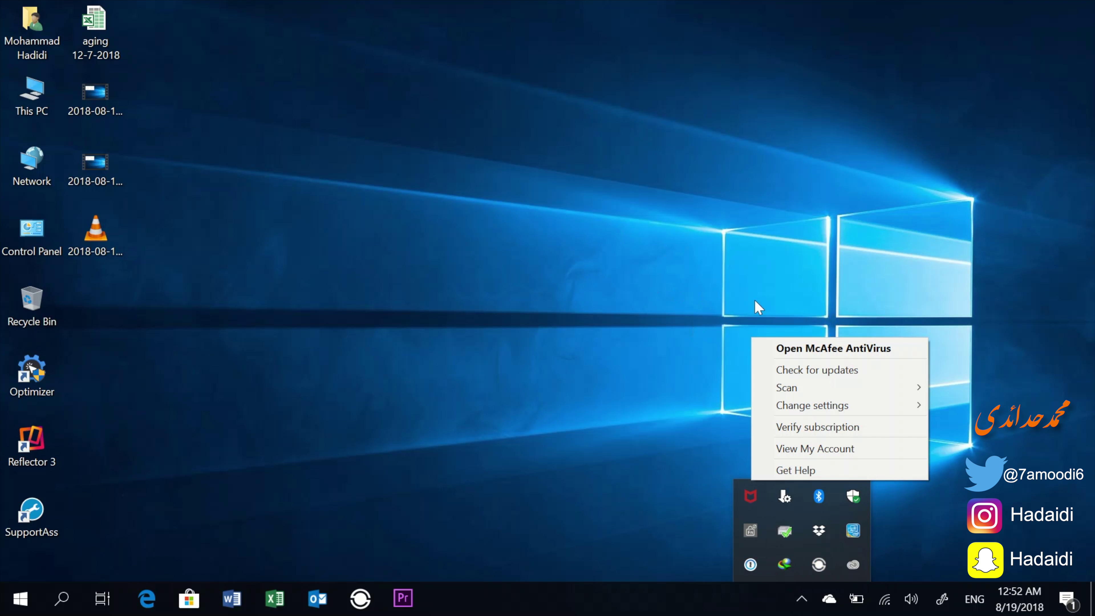
pyautogui.click(803, 347)
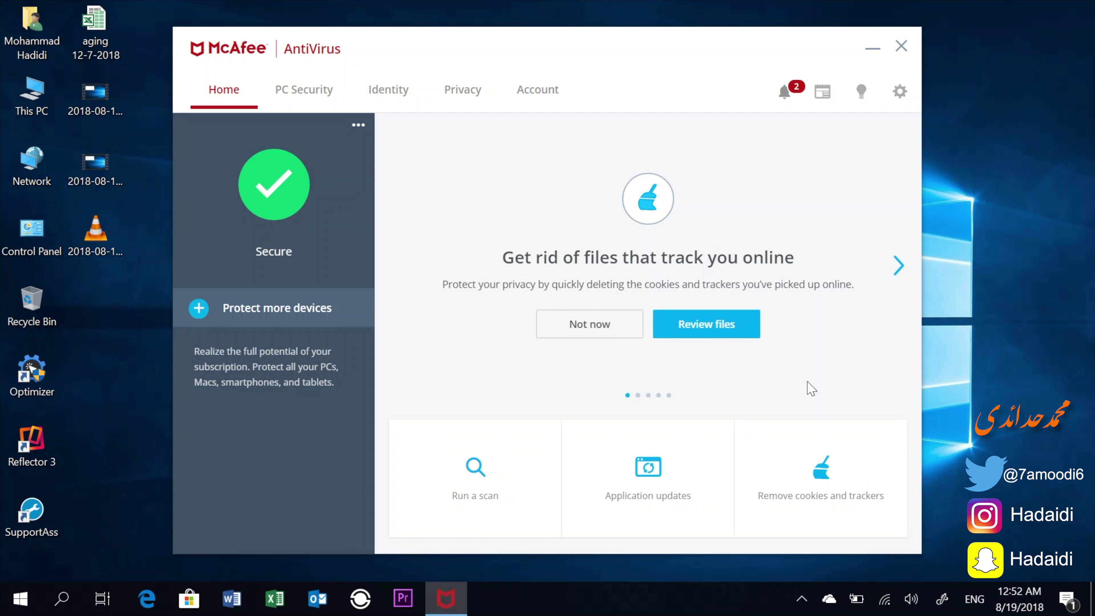
# Step: Remove cookies and trackers with McAfee QuickClean, letting it close Microsoft Edge, and minimize the McAfee windows
pyautogui.click(822, 455)
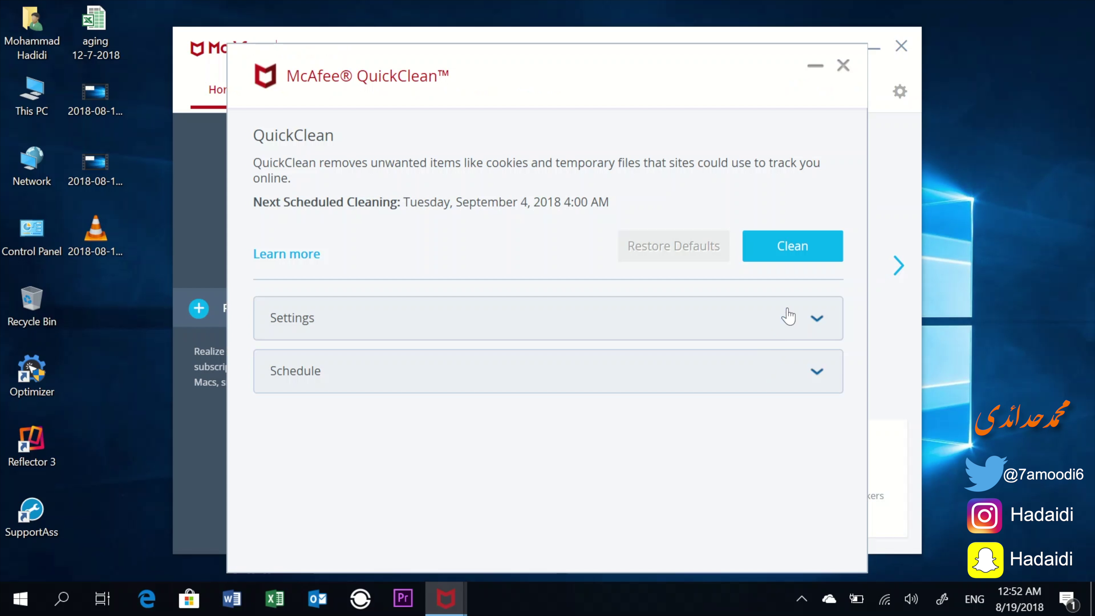
pyautogui.click(791, 256)
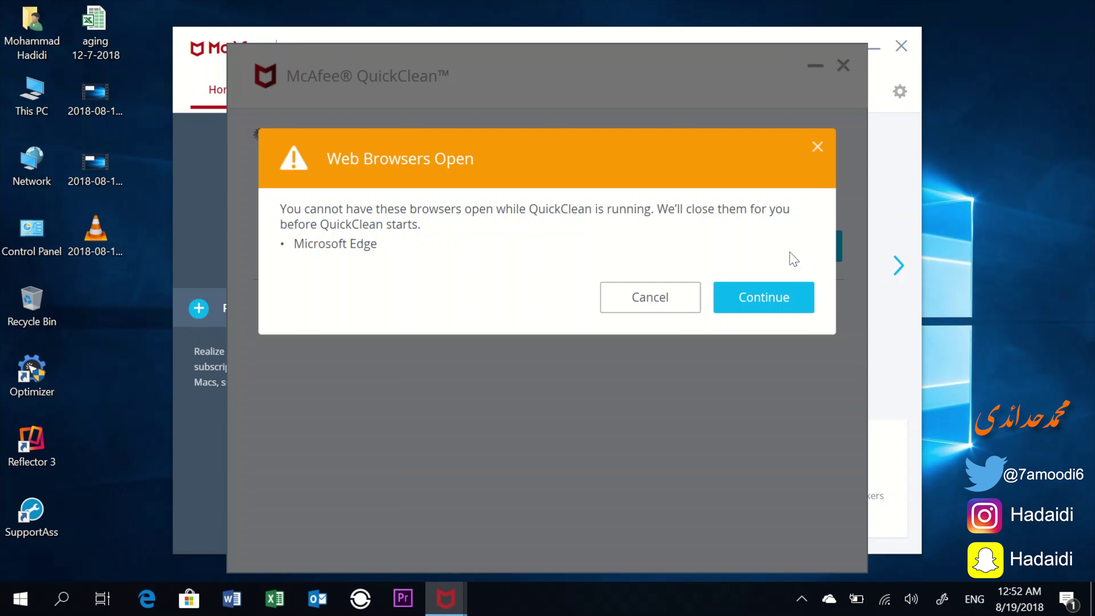
pyautogui.click(766, 297)
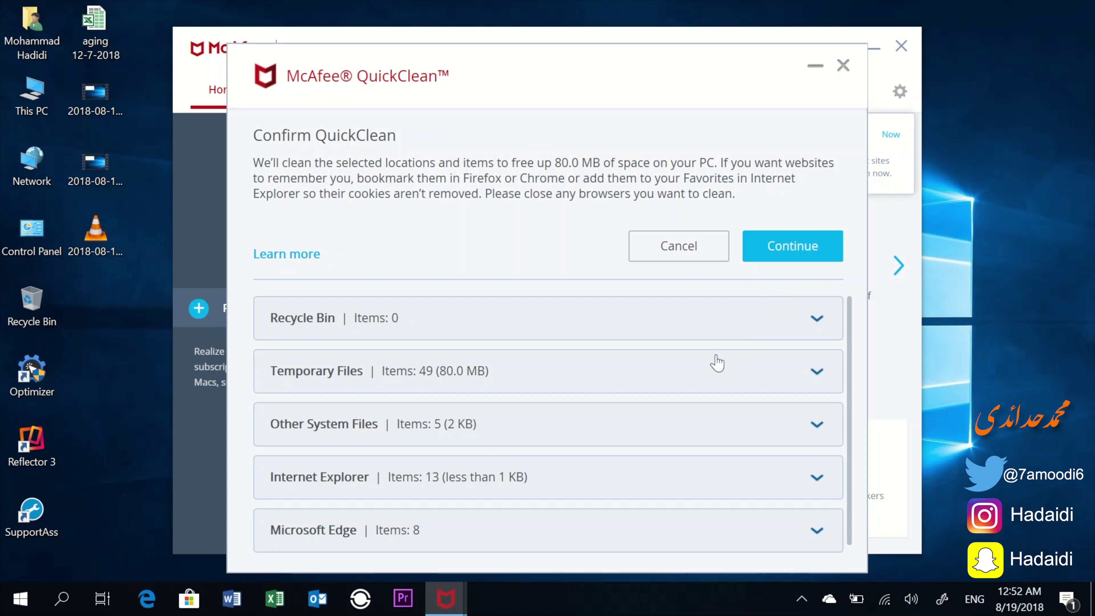
pyautogui.scroll(-1, 725, 364)
pyautogui.scroll(1, 734, 369)
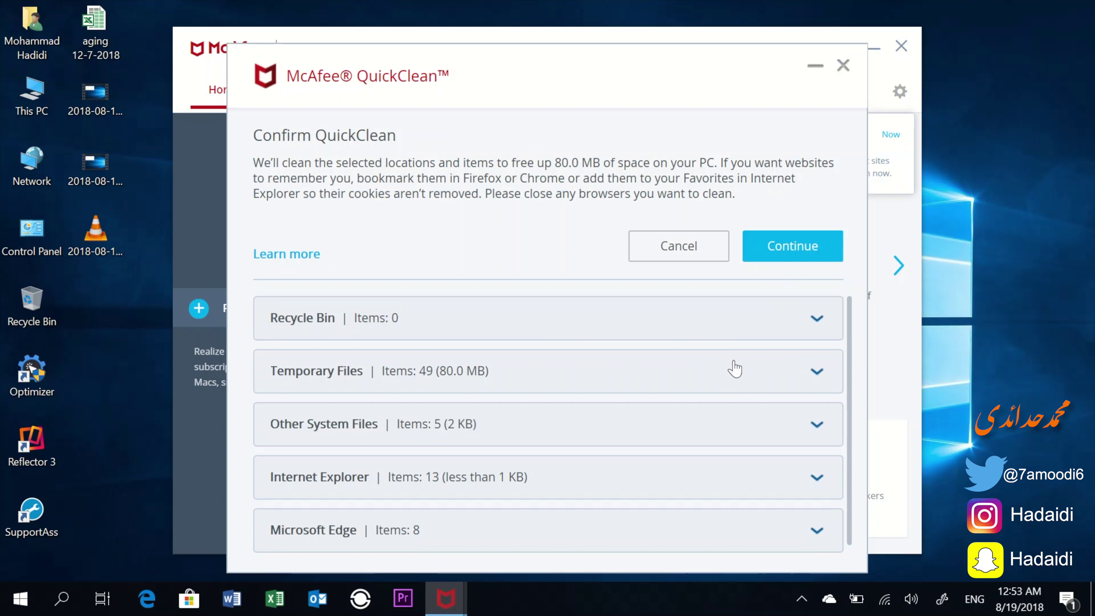
pyautogui.click(798, 258)
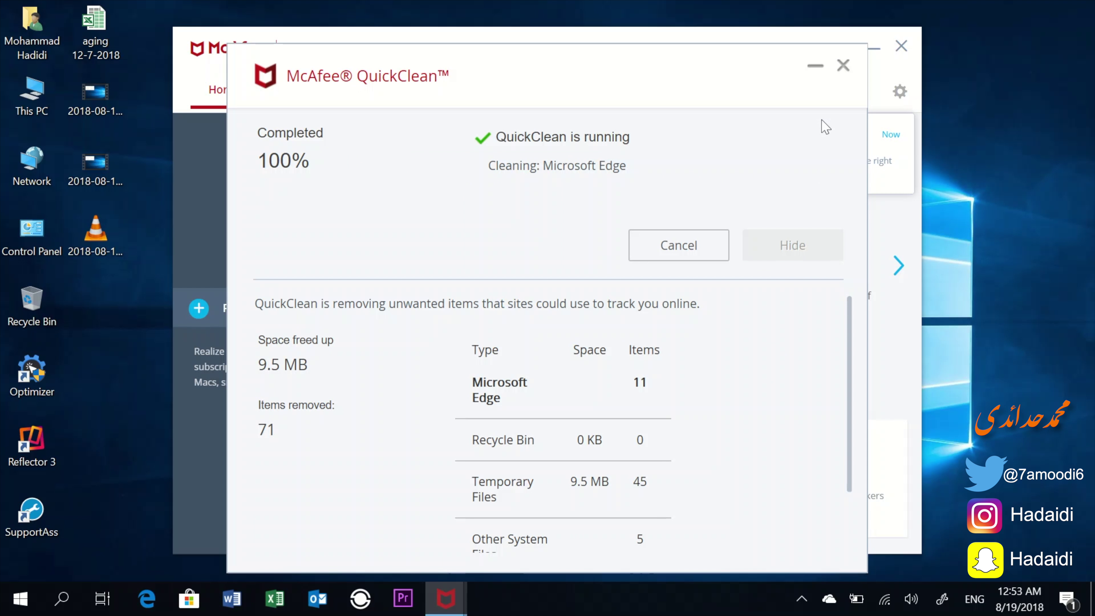
pyautogui.click(815, 67)
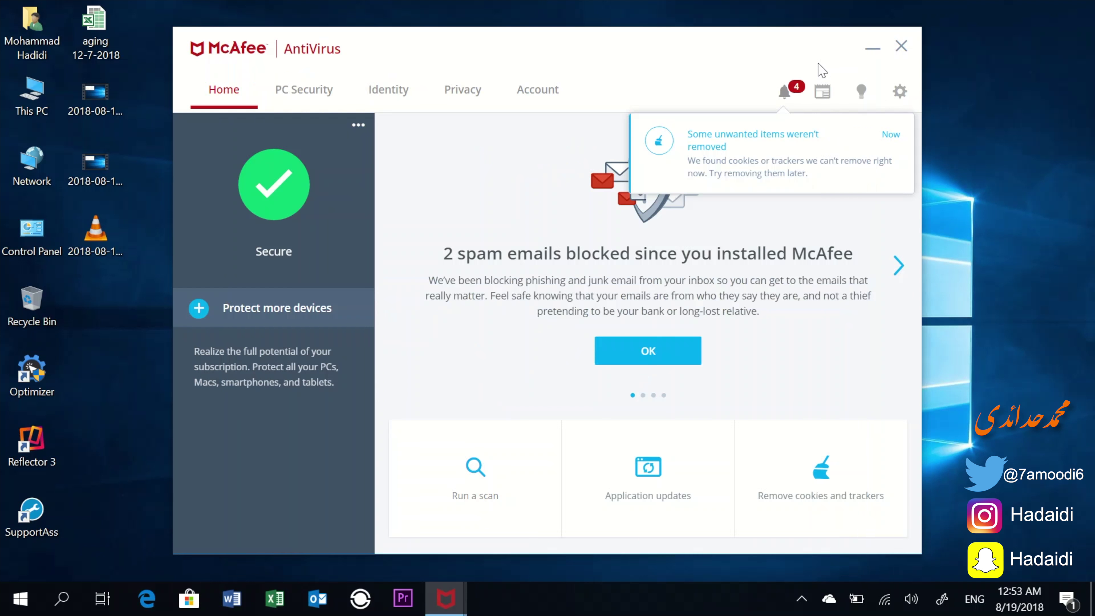
pyautogui.click(874, 49)
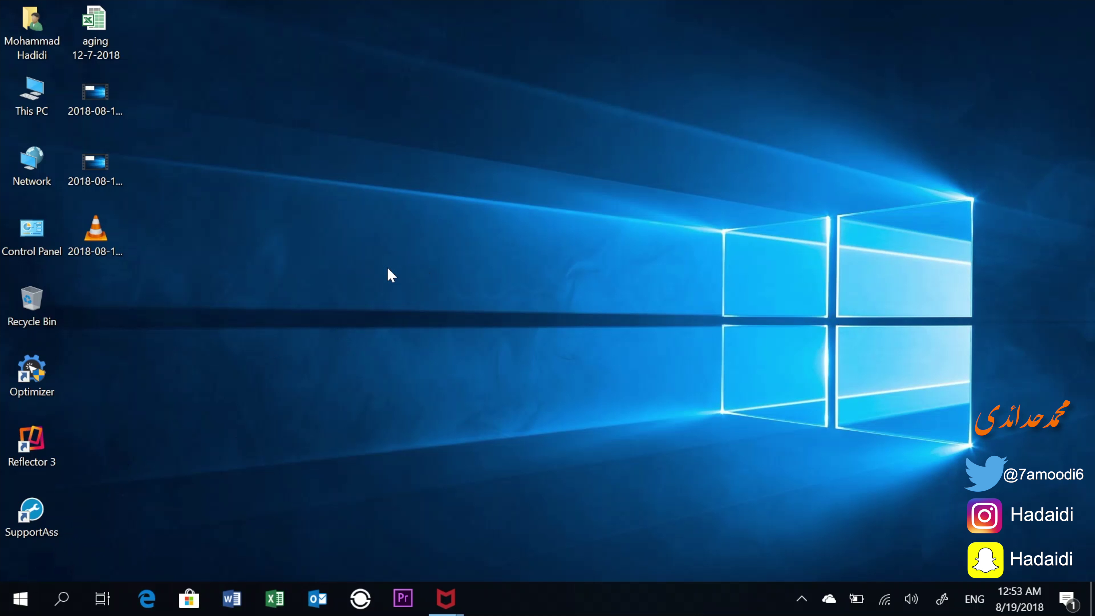
# Step: Open Windows Update under Update & Security in Windows Settings and check the status of the pending updates
pyautogui.rightClick(22, 600)
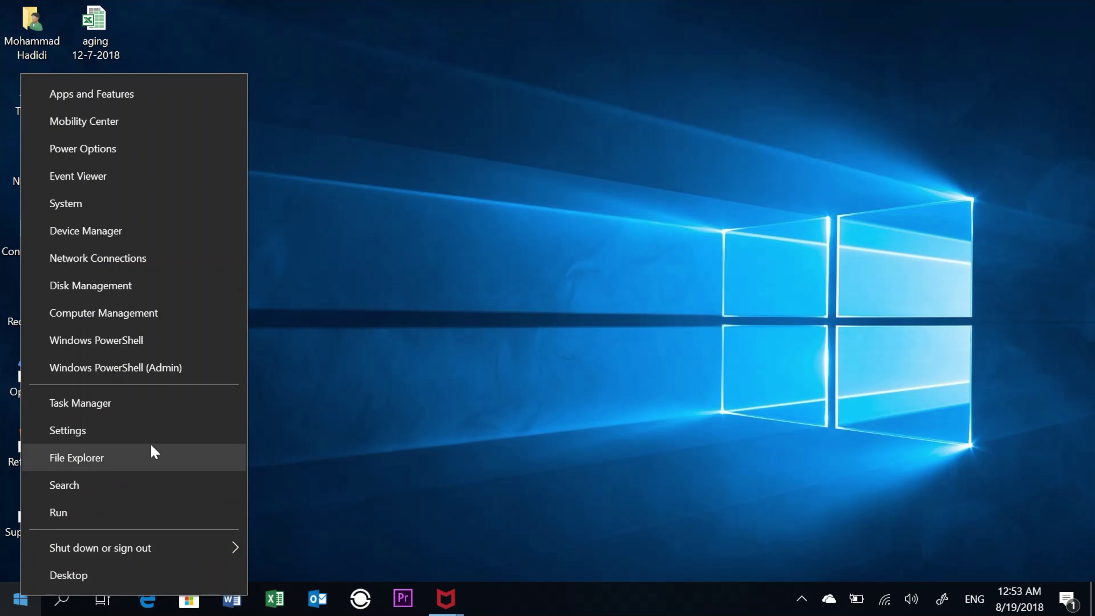
pyautogui.click(160, 427)
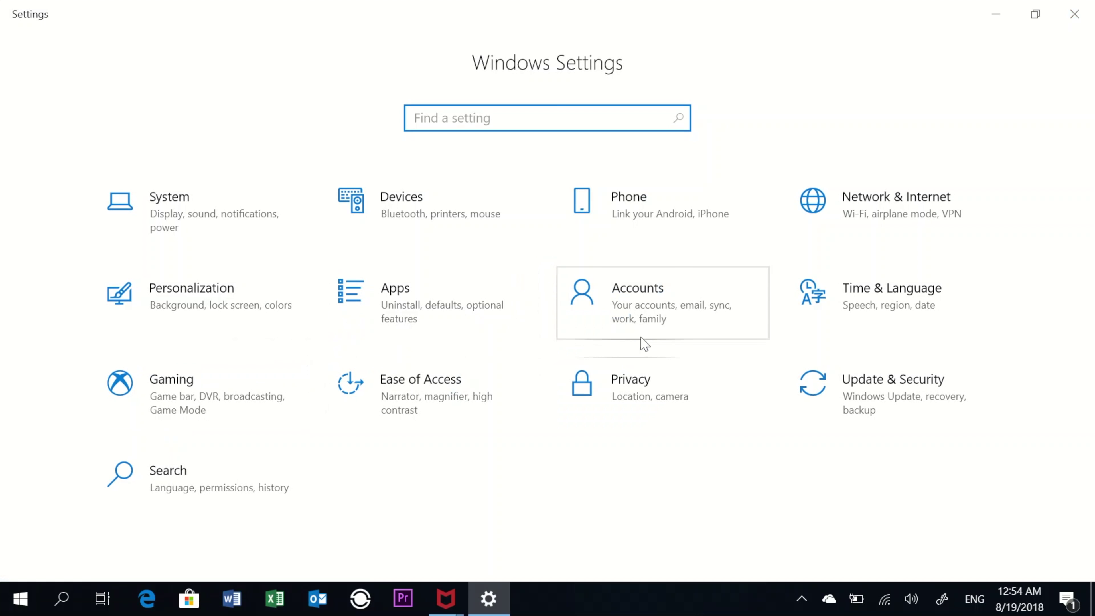
pyautogui.click(904, 392)
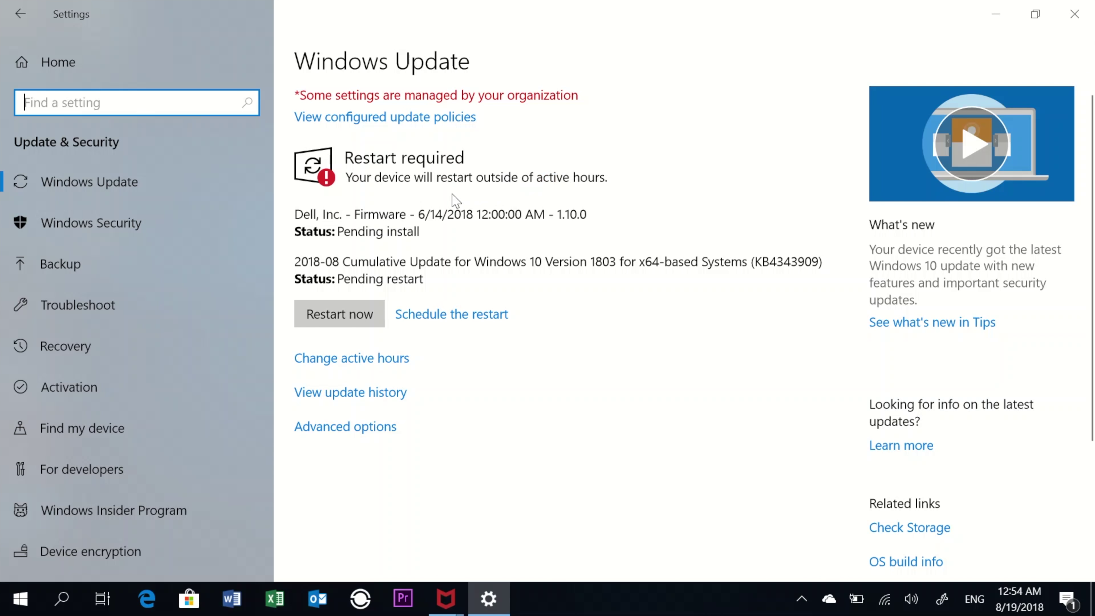
pyautogui.click(437, 228)
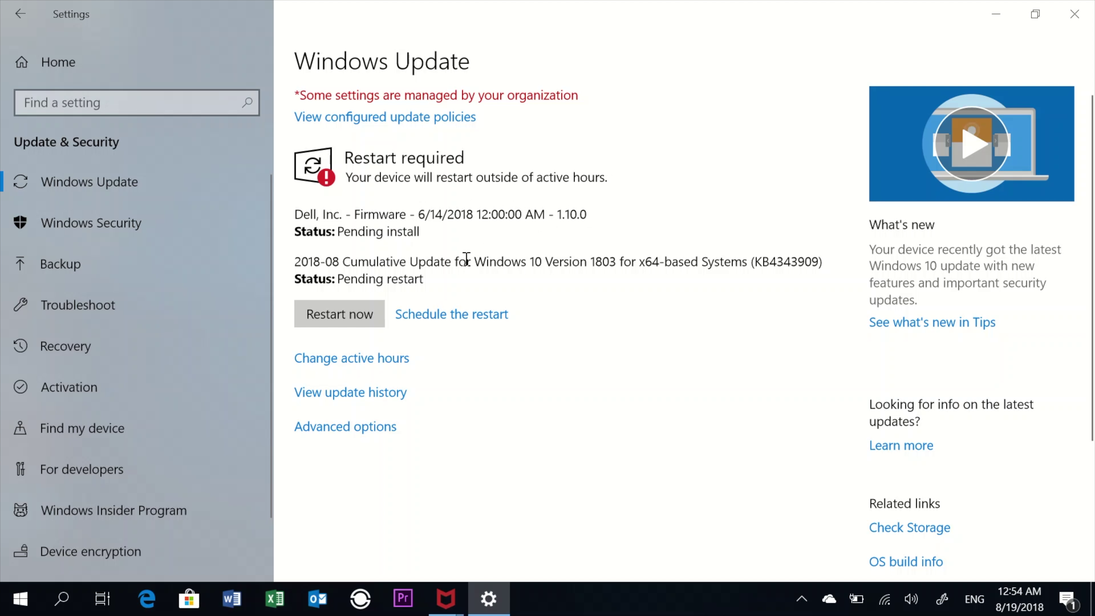